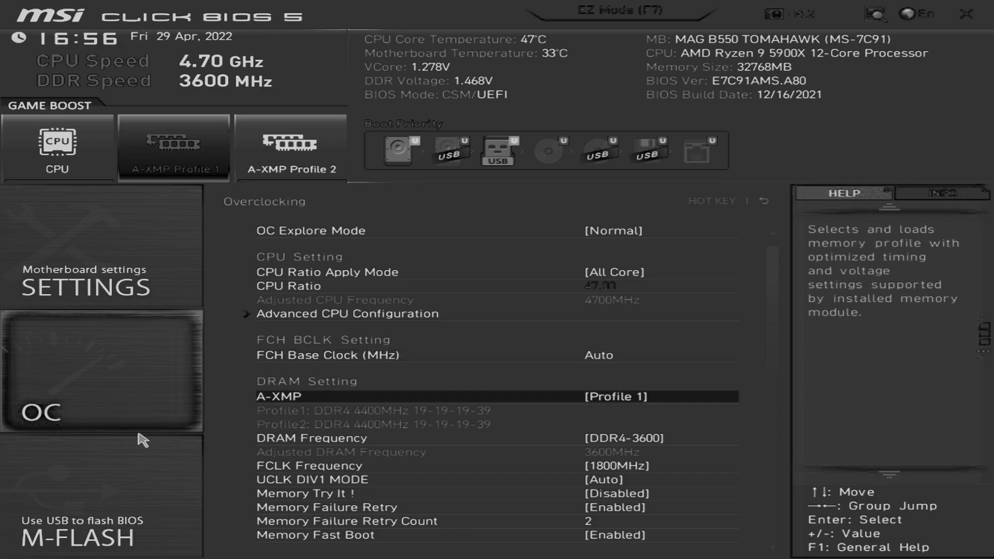
- Review the FCLK Frequency (1800MHz) and DRAM Frequency (DDR4-3600) rows on the Overclocking page
key("Down")
key("Down")
key("Up")
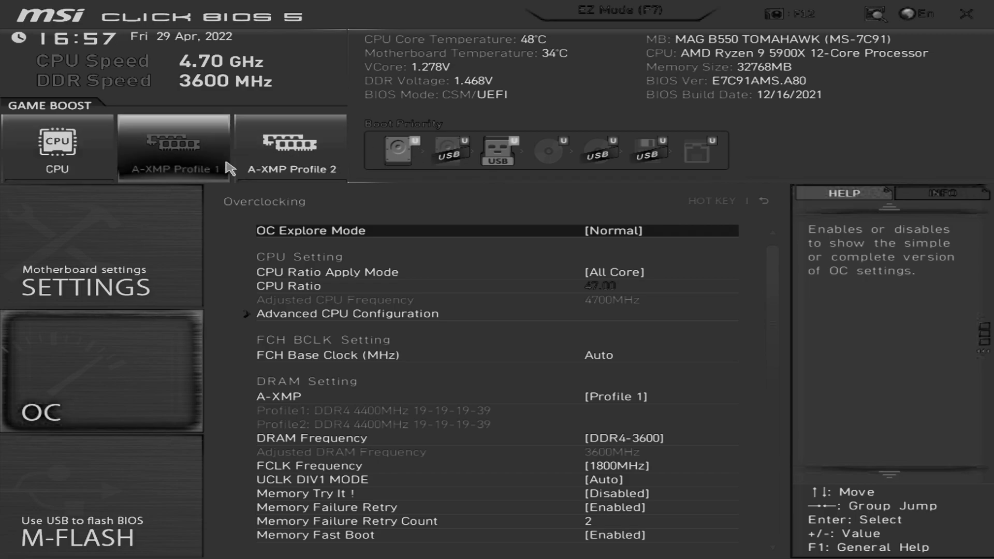
- Switch to EZ Mode and back to Advanced mode, then open the OC settings
left_click(654, 16)
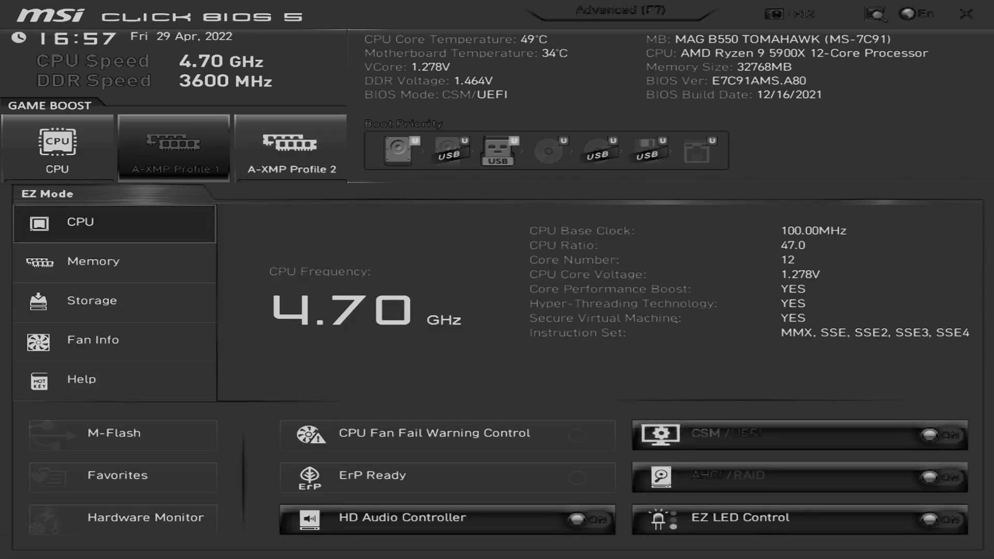
left_click(606, 20)
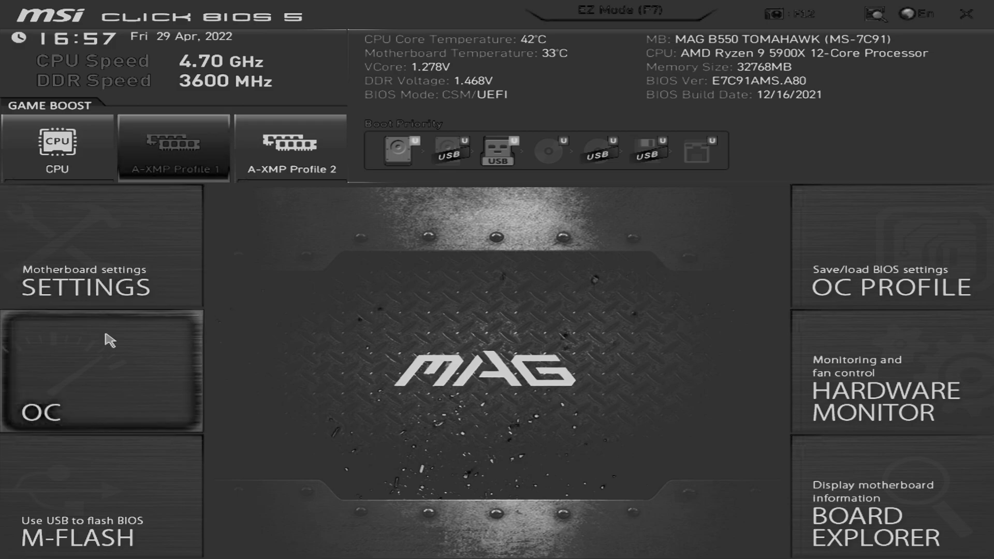
left_click(107, 390)
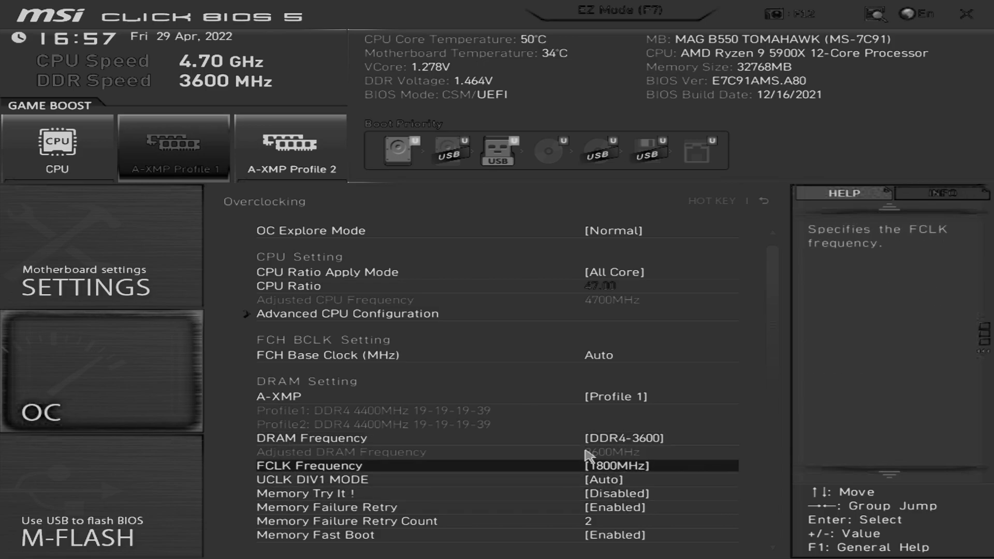
- Show the OC Profiles page listing six saved profiles, from Stable RAM to 3600MHz Tightened
mouse_move(984, 337)
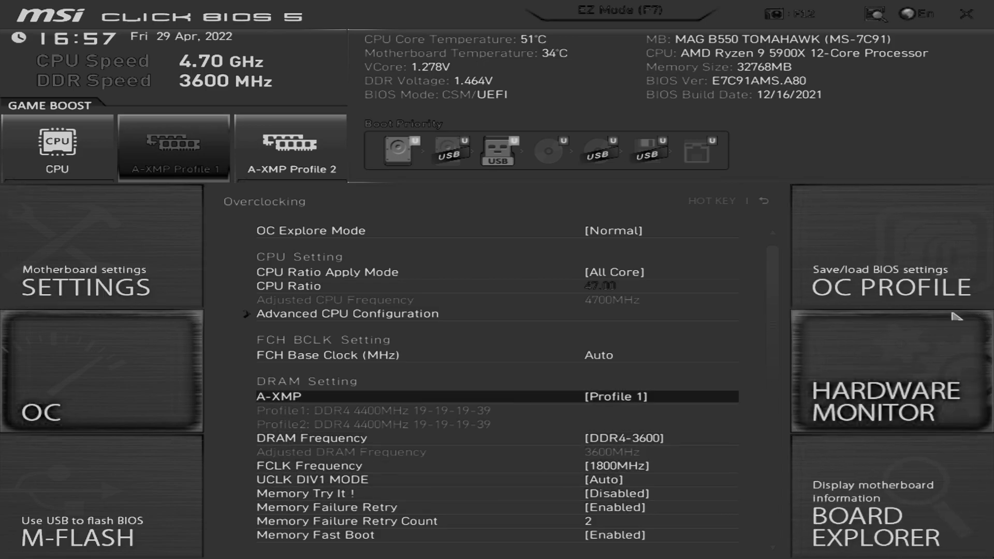
left_click(832, 298)
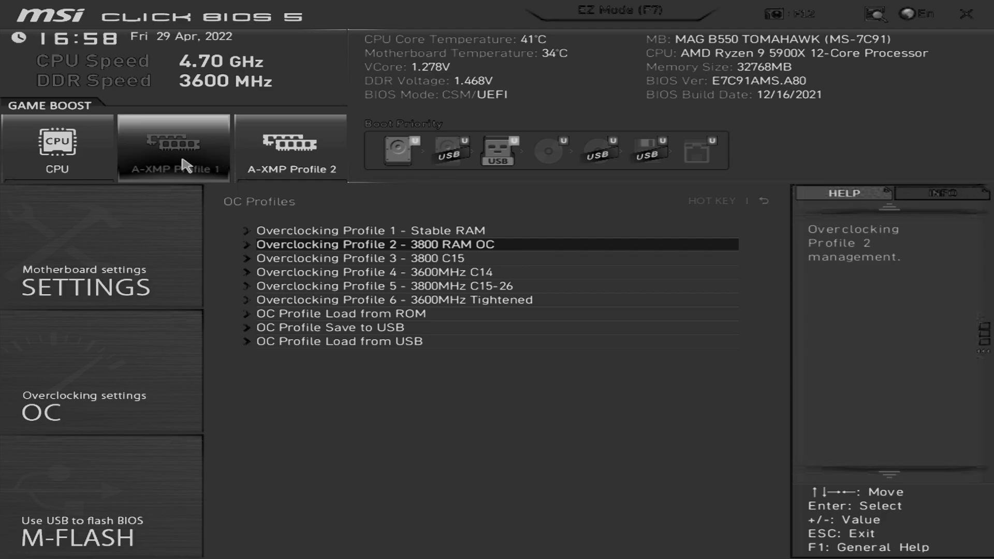
- Return to OC and inspect the FCLK Frequency choices, leaving it at 1800MHz
left_click(156, 372)
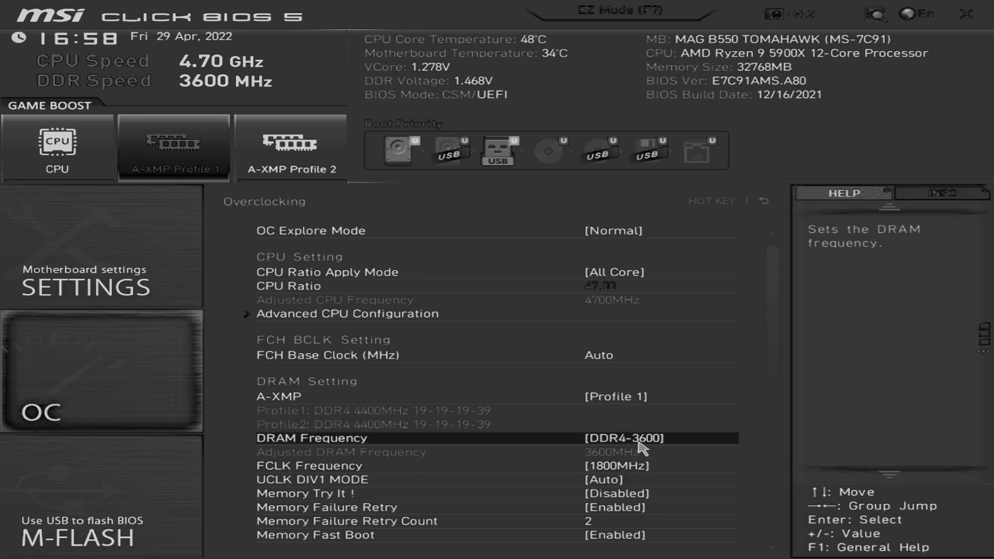
left_click(619, 469)
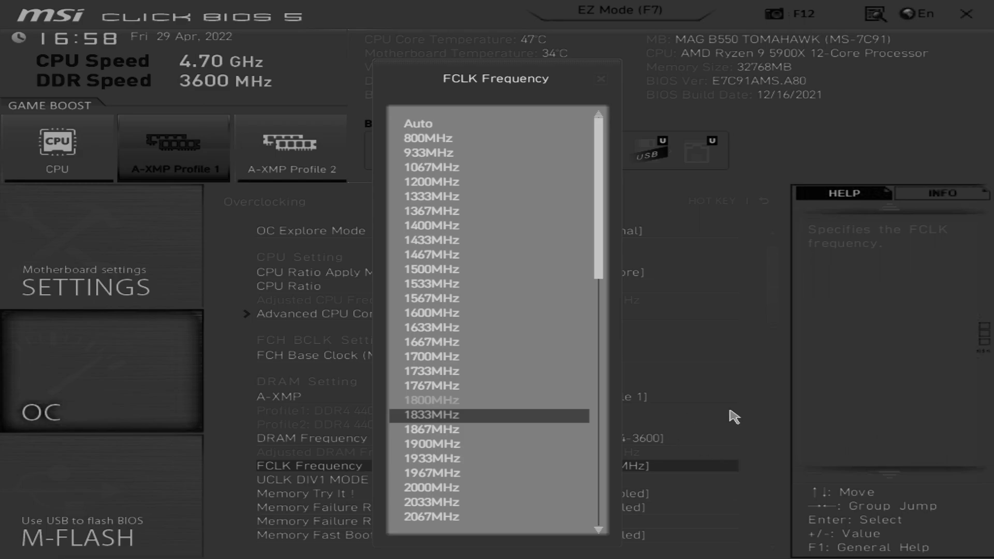
left_click(602, 79)
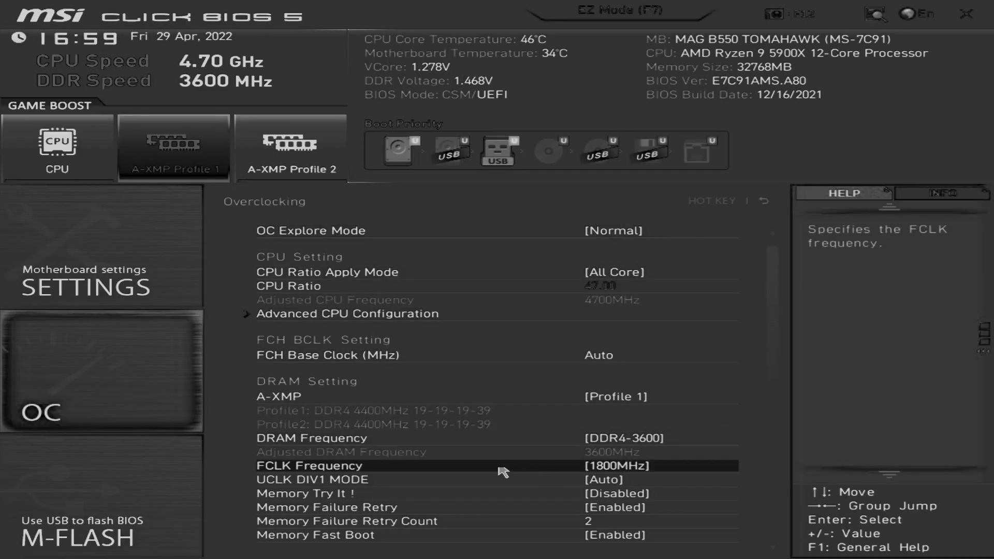
- Scroll down the Overclocking list toward Advanced DRAM Configuration
scroll(456, 481, "down", 1)
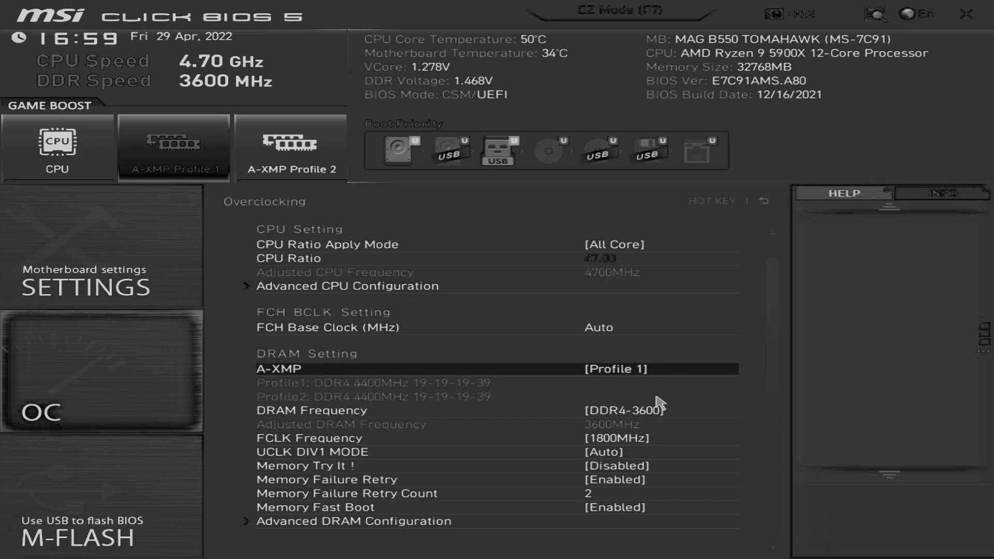
scroll(660, 396, "down", 1)
scroll(667, 375, "down", 4)
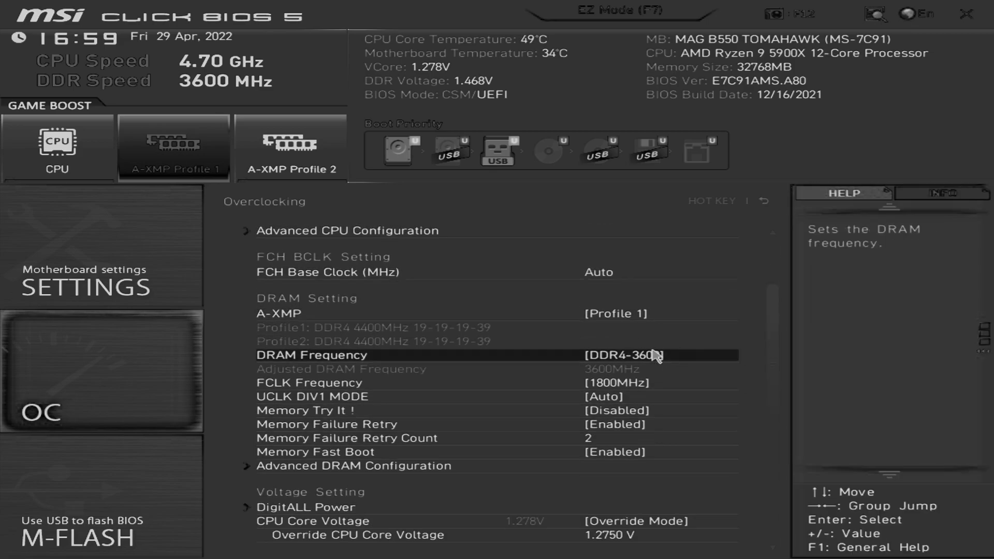
scroll(665, 404, "down", 1)
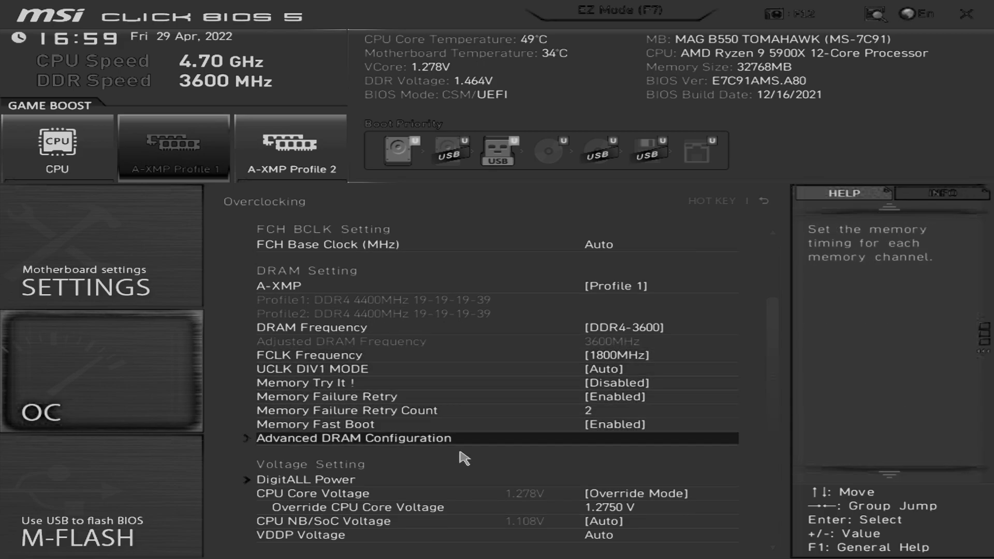
- Open Advanced DRAM Configuration and browse sub-timings like tRC 42 T and tRFC 257 T unchanged
left_click(436, 444)
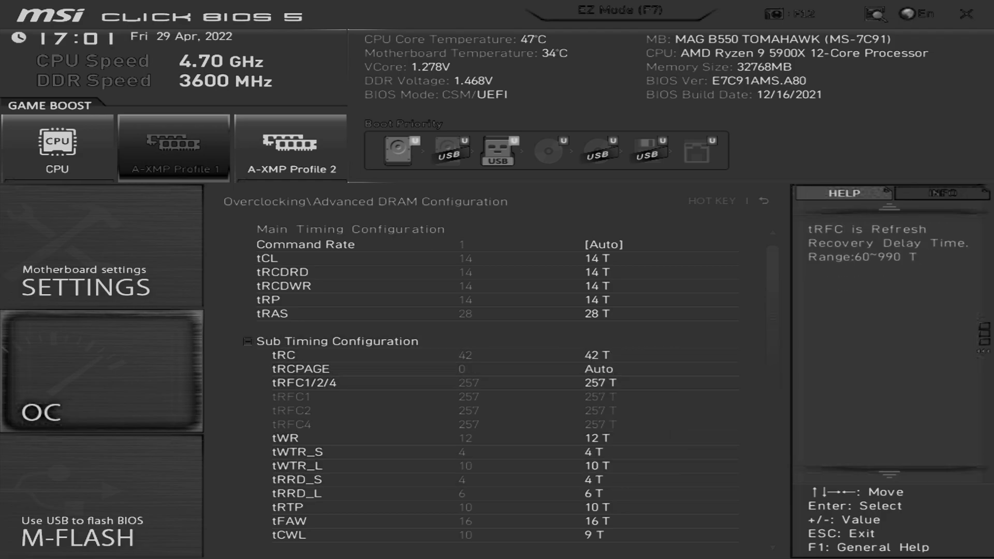
scroll(613, 476, "down", 6)
scroll(614, 476, "down", 2)
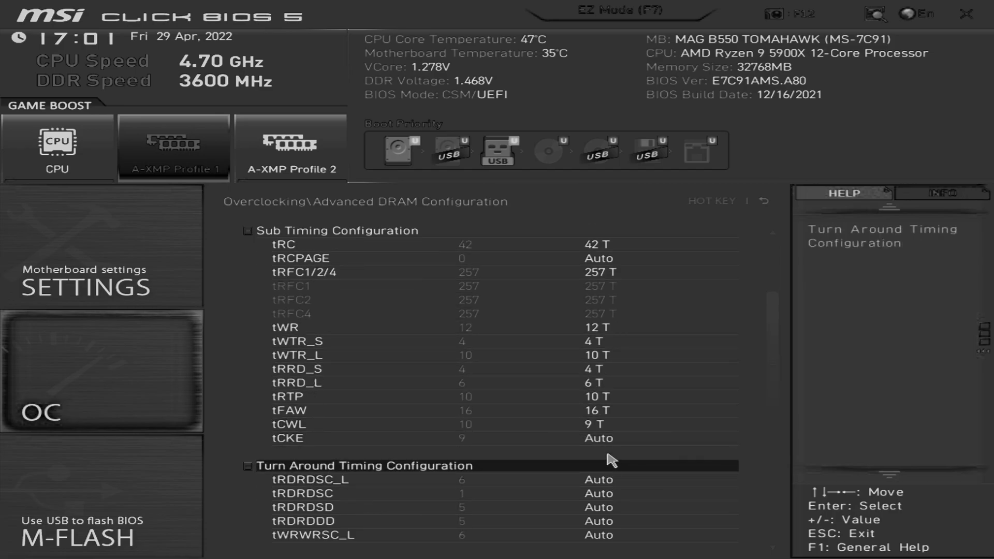
scroll(615, 420, "up", 2)
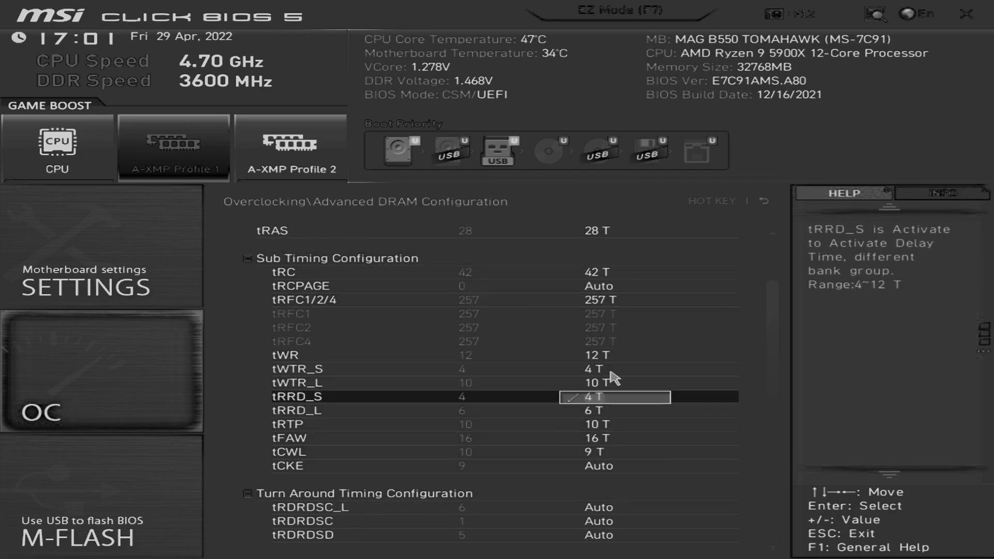
- Back on the Overclocking page, set Override CPU Core Voltage to 1.2750 V
left_click(764, 202)
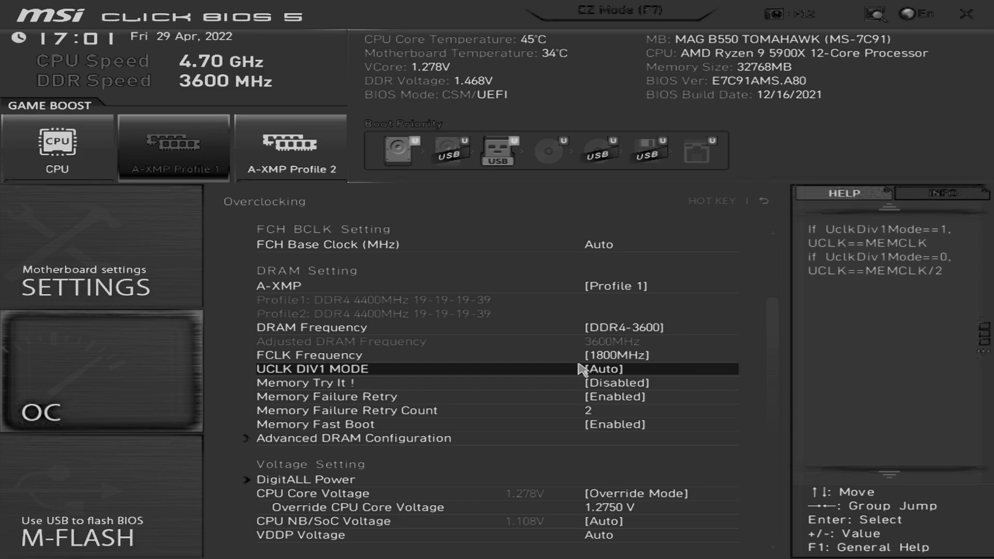
scroll(647, 414, "down", 1)
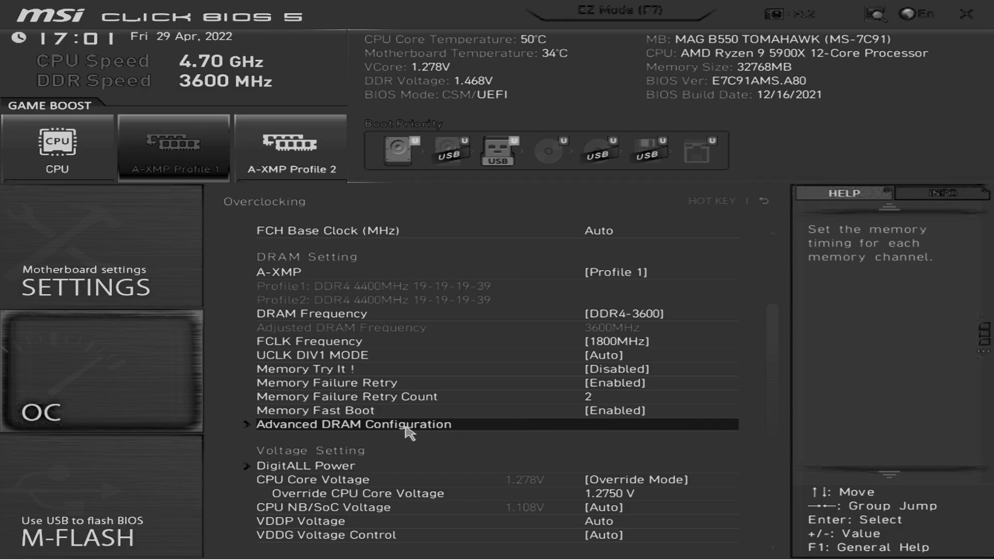
scroll(409, 432, "down", 9)
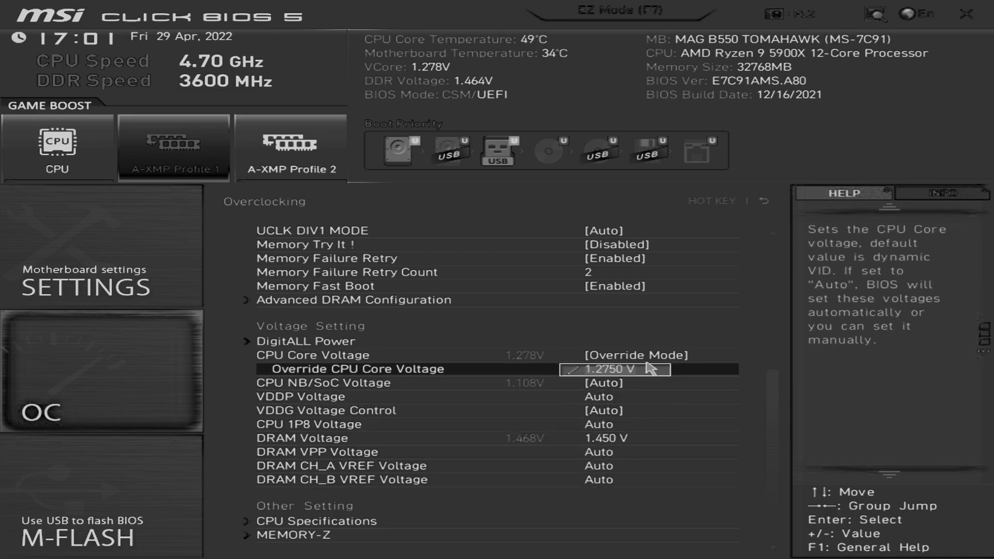
left_click(606, 370)
key("Return")
scroll(623, 364, "up", 2)
scroll(605, 371, "up", 10)
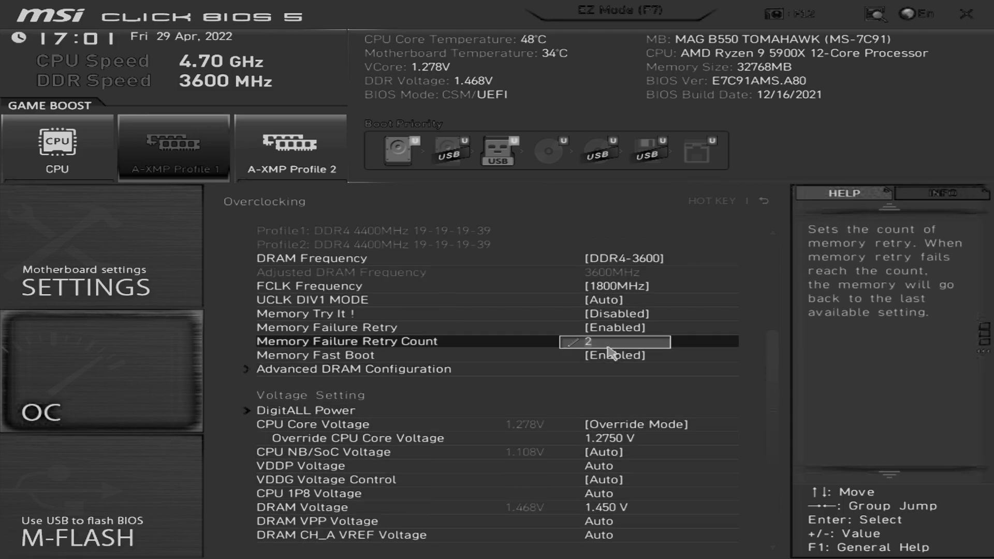
scroll(569, 357, "up", 2)
scroll(603, 340, "up", 3)
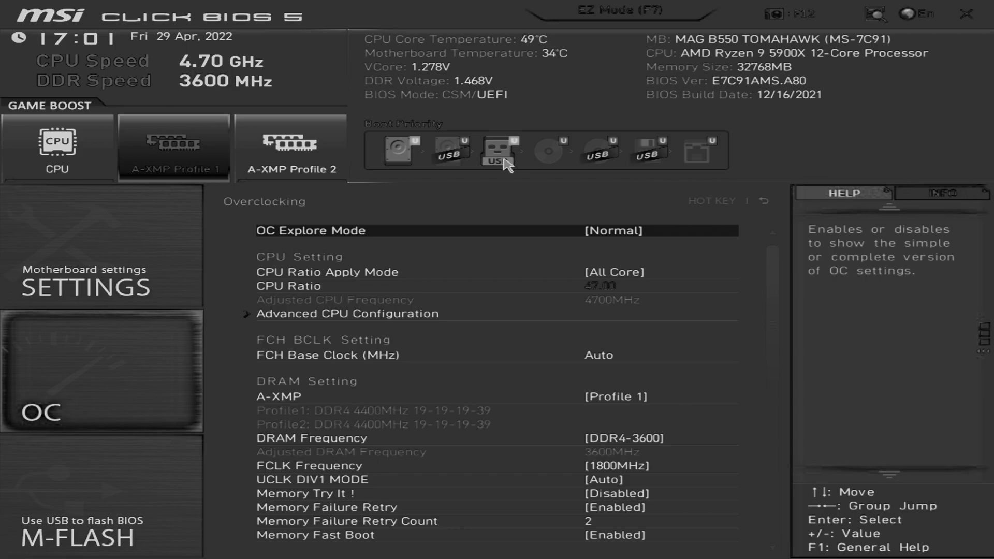
- Move the USB hard disk to first in Boot Priority, then browse the CPU Ratio settings
left_click_drag(507, 165, 435, 166)
key("Down")
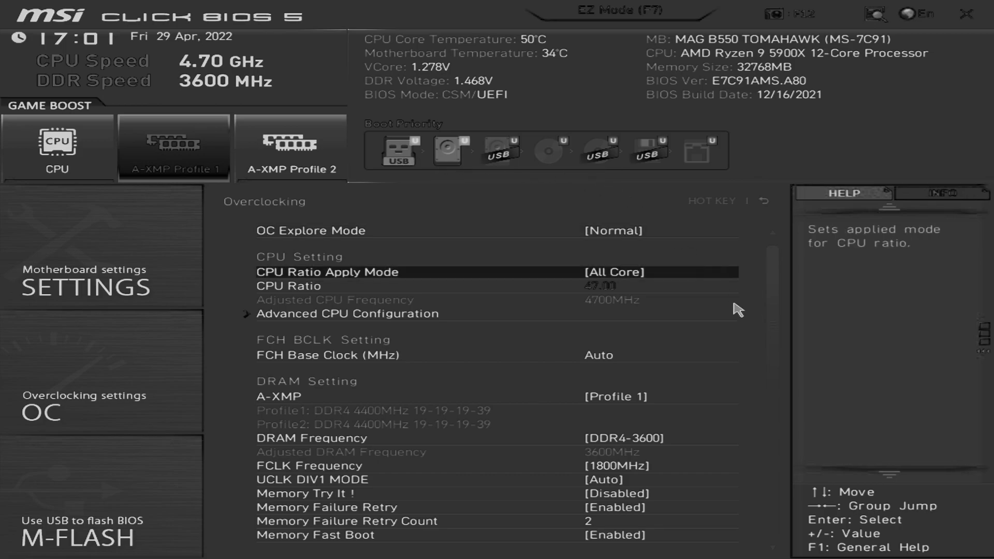
key("Down")
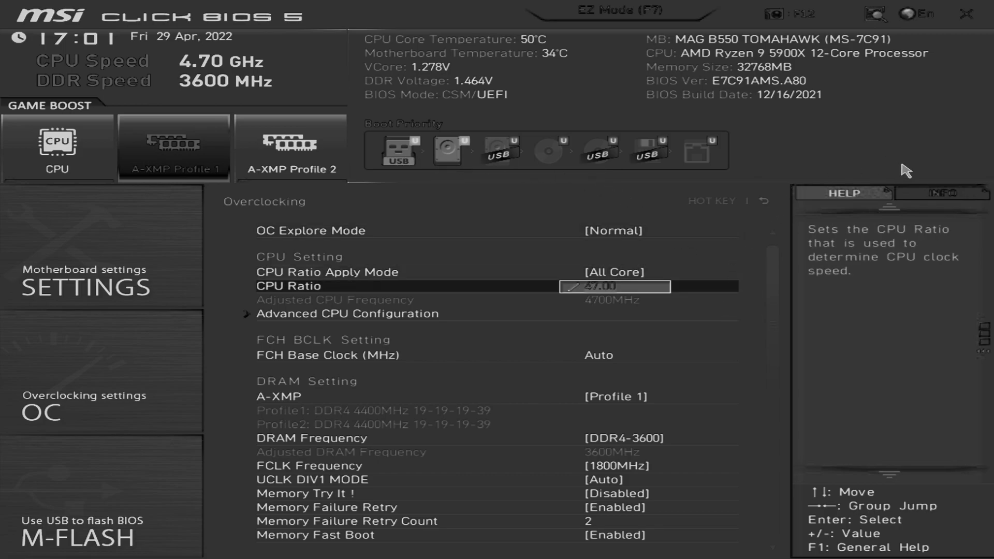
key("Up")
key("Up")
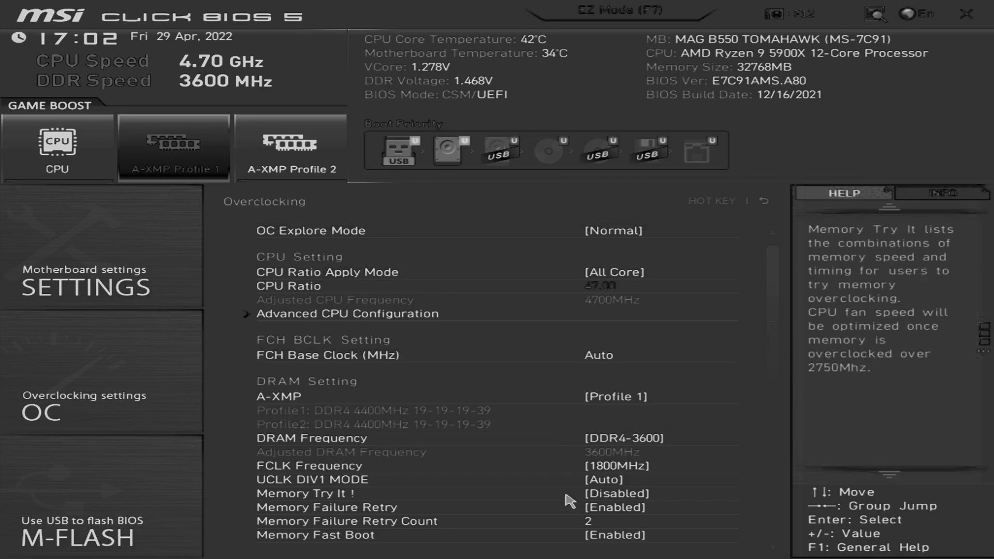
scroll(445, 471, "down", 3)
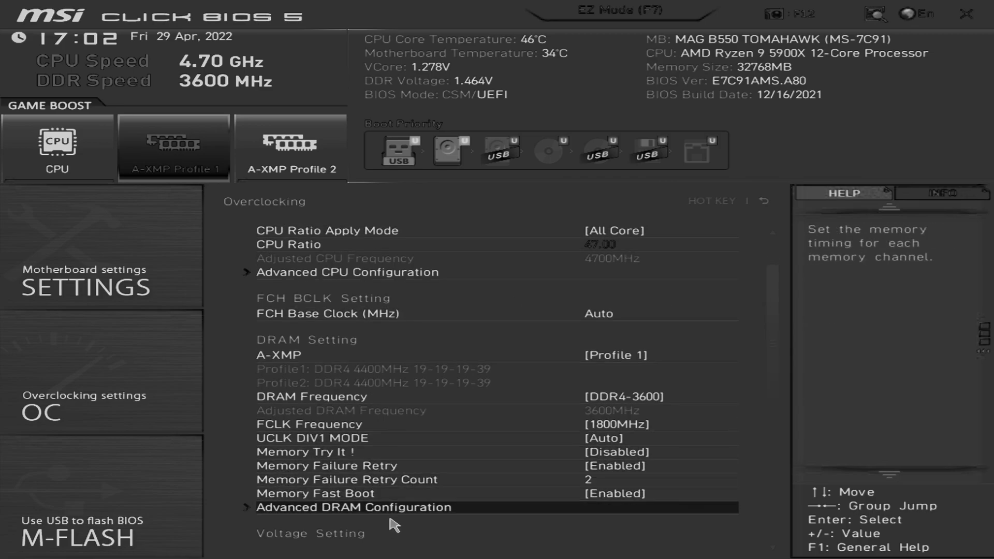
left_click(392, 508)
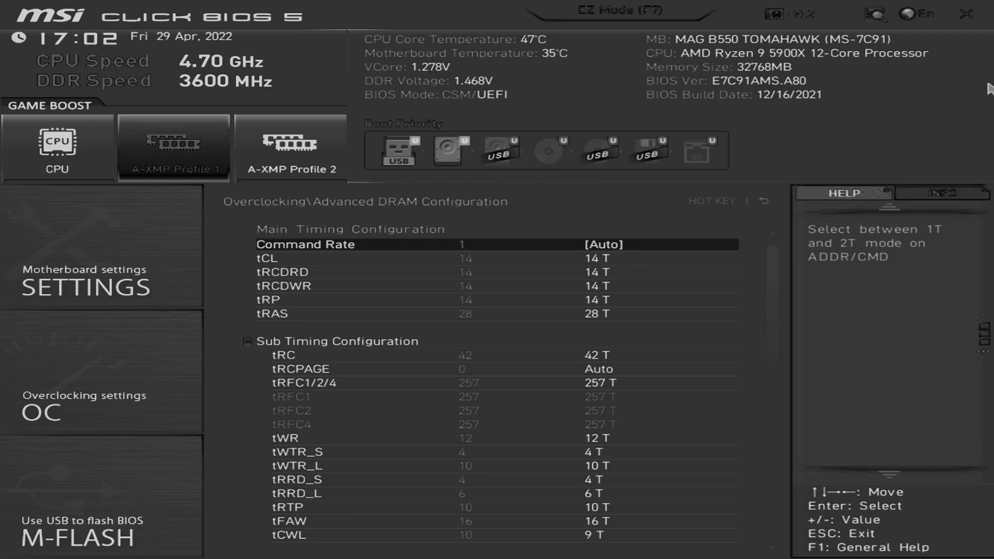
- Save the configuration and exit BIOS, rebooting into MemTest86
left_click(966, 14)
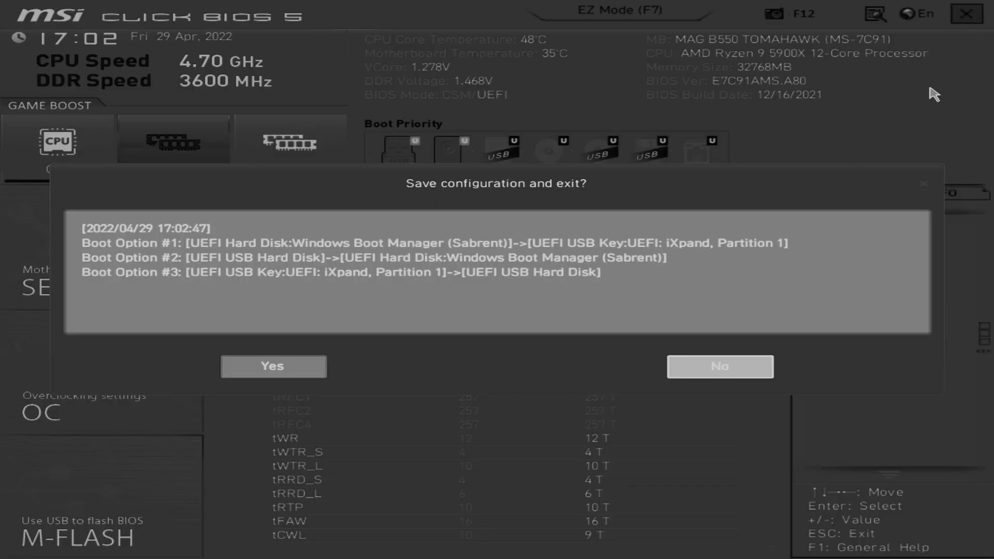
left_click(300, 374)
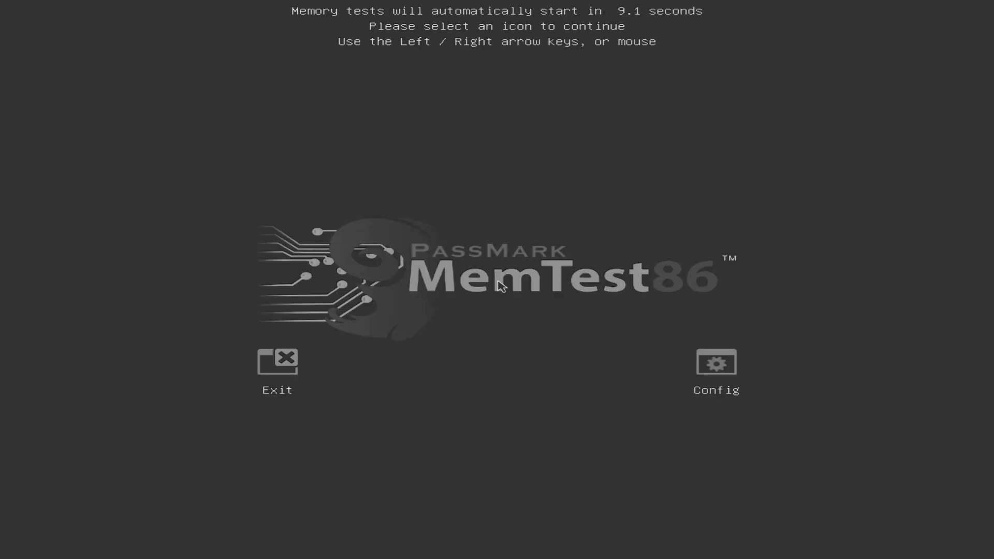
- Interrupt the MemTest86 countdown to show System Info: Ryzen 9 5900X and 32709M memory
left_click(501, 286)
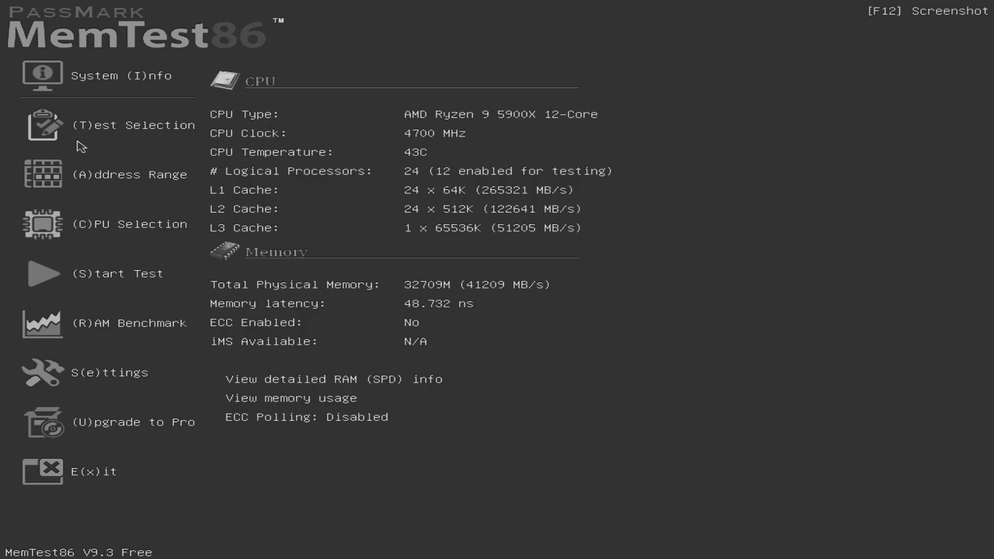
- Deselect Test 10 (bit fade) and Test 13 (hammer) in MemTest86's Test Selection
left_click(82, 147)
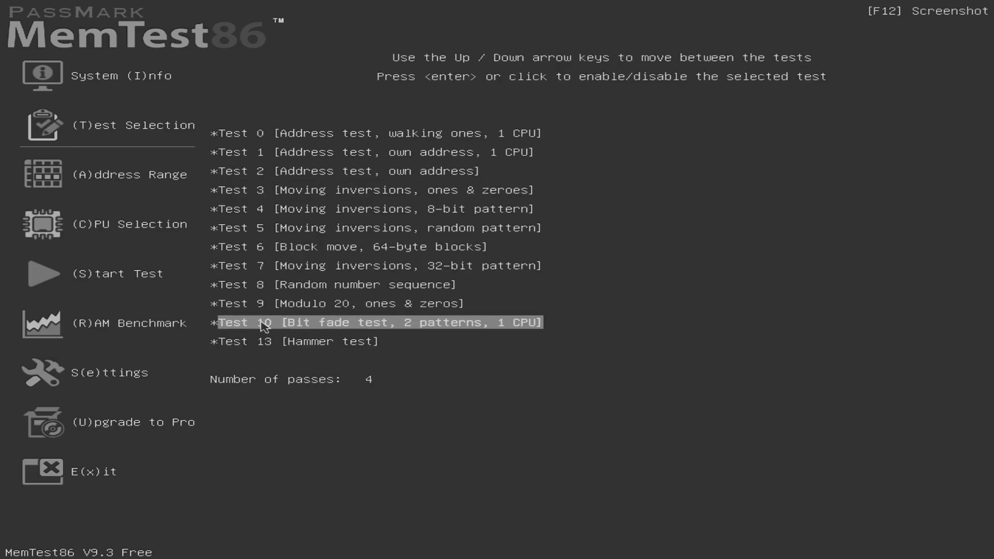
left_click(268, 327)
left_click(276, 344)
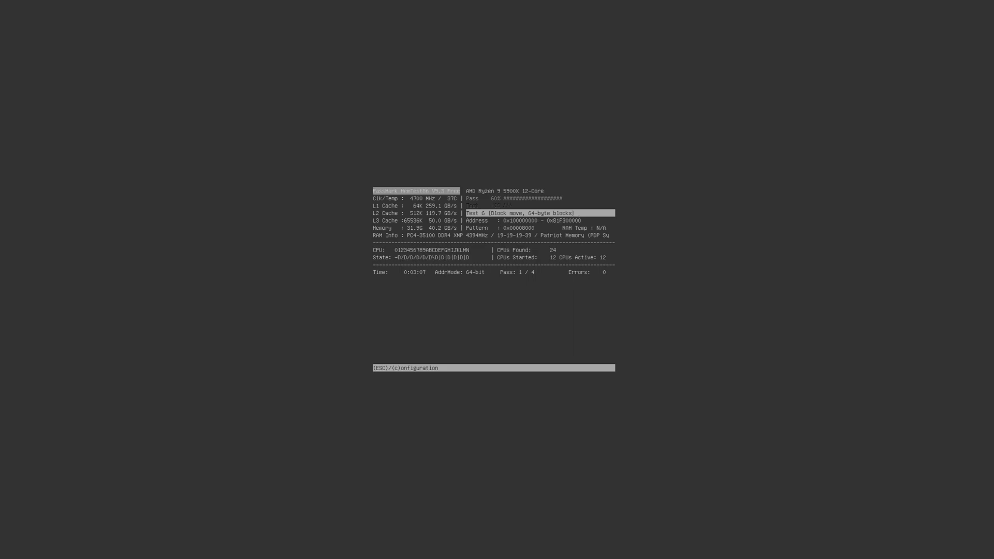
- End the running memory test early with option (2) End Test, at 0 errors
key("Escape")
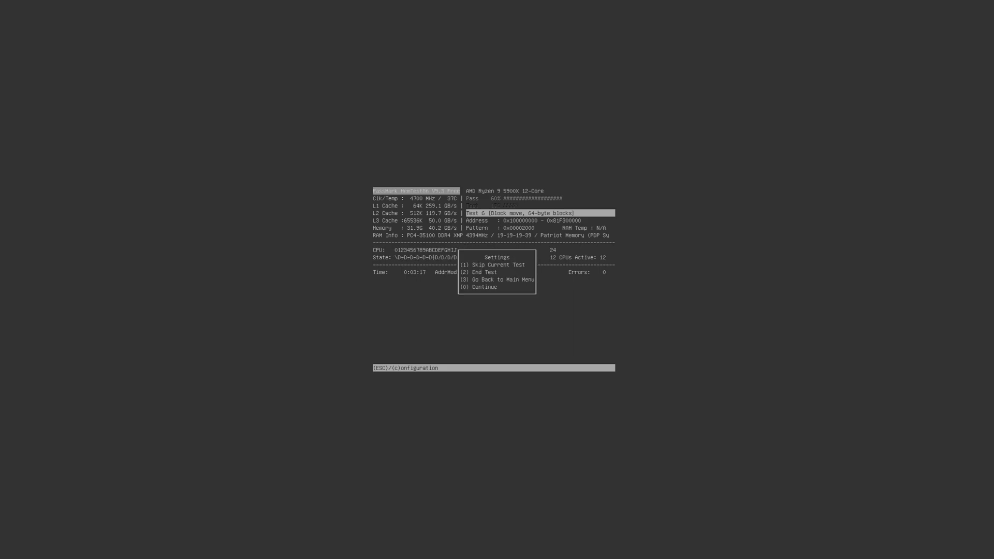
key("2")
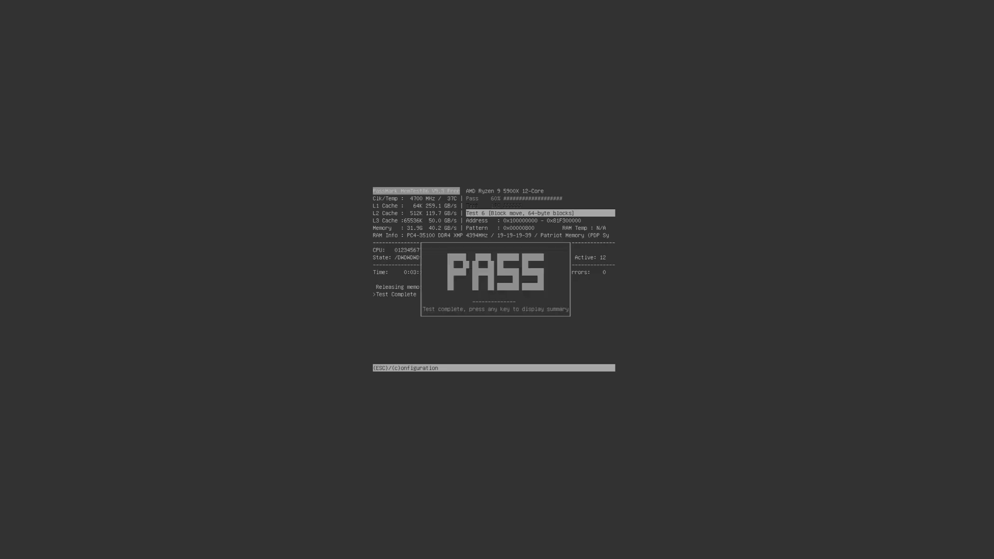
- Dismiss the MemTest86 pass notice and open the BIOS OC settings list
key("Return")
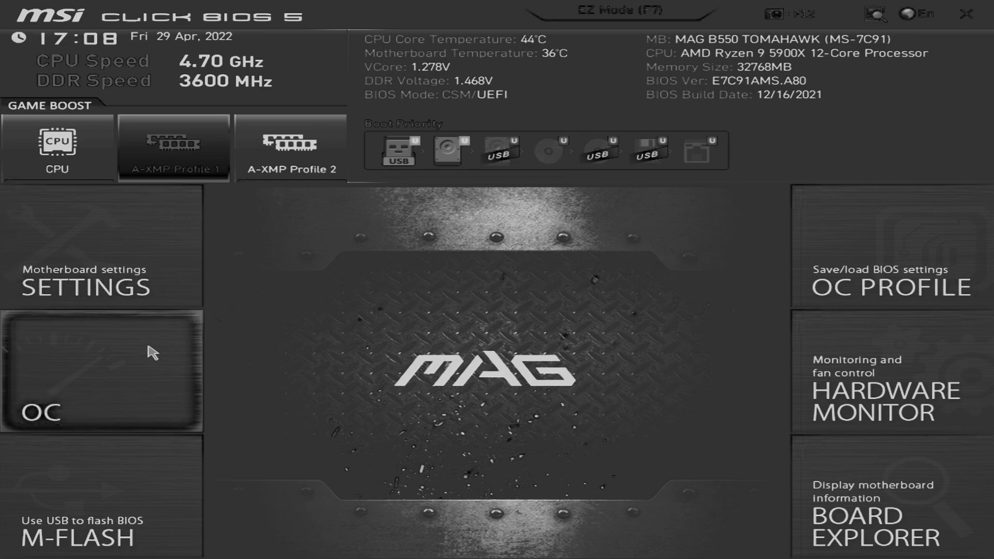
left_click(134, 396)
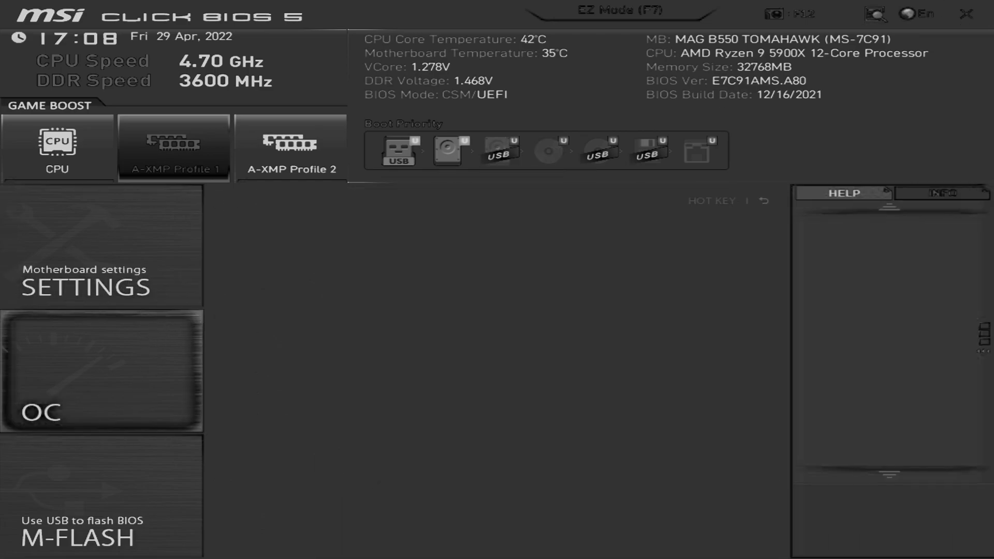
left_click(313, 276)
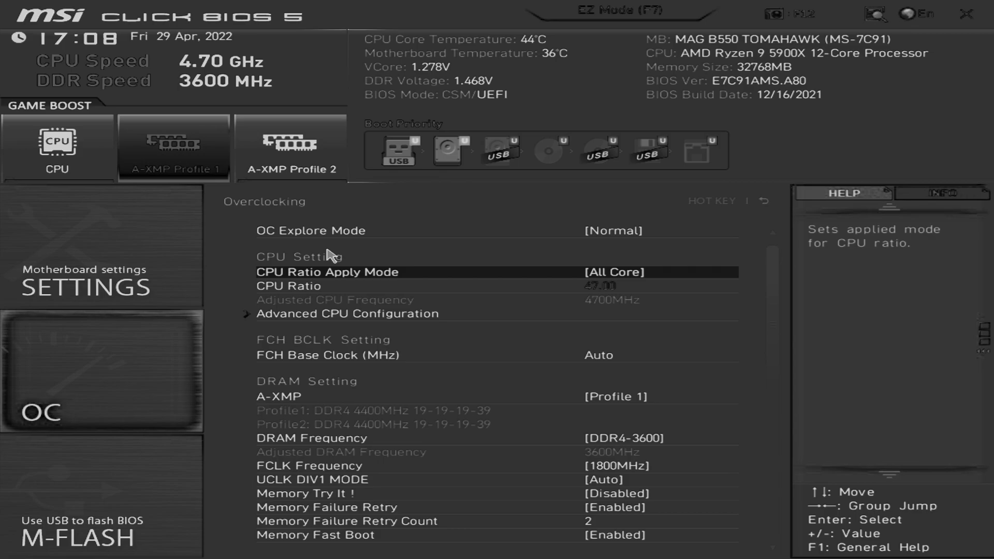
- Check the A-XMP Profile 1, DDR4-3600 DRAM Frequency and 1800MHz FCLK values
key("Down")
key("Down")
key("Down")
key("Down")
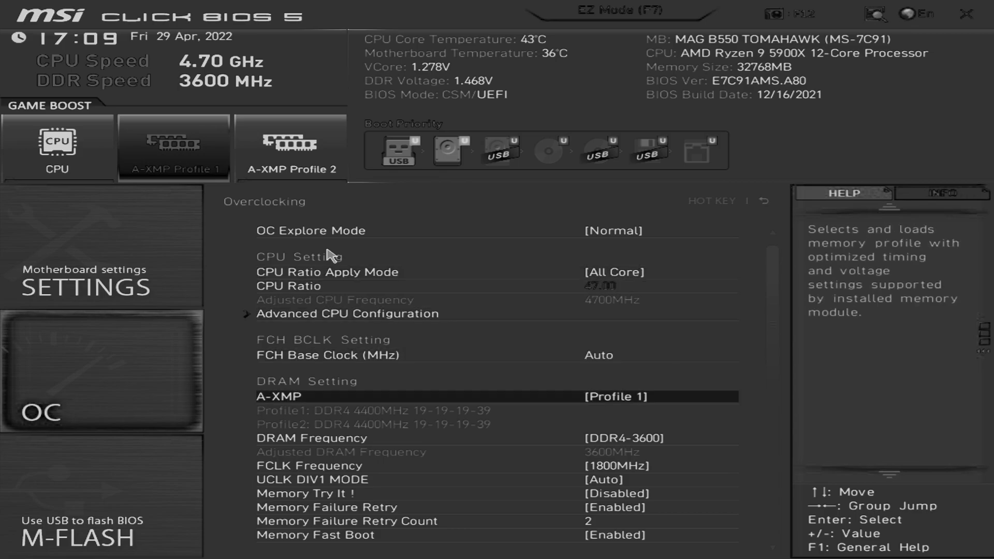
key("Up")
key("Down")
key("Down")
key("Up")
key("Down")
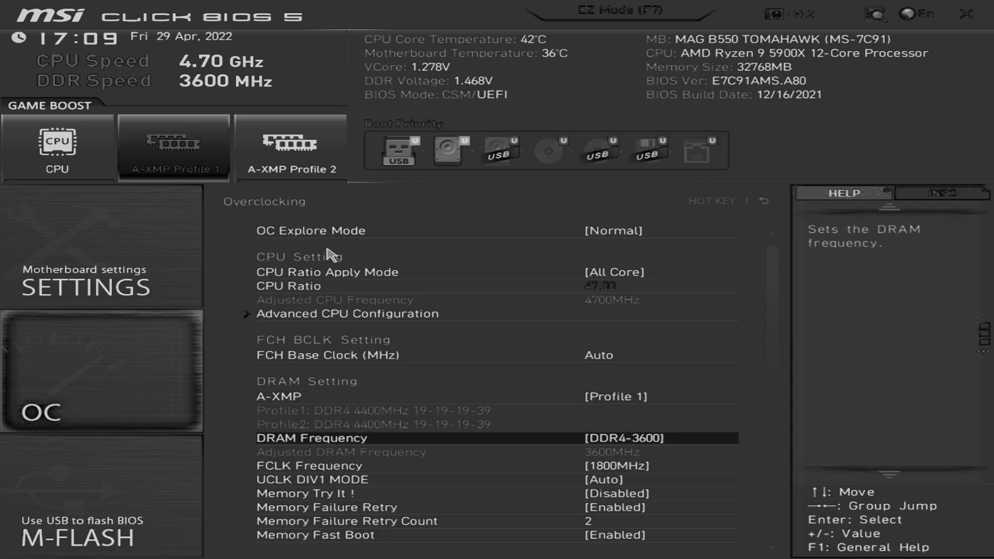
key("Down")
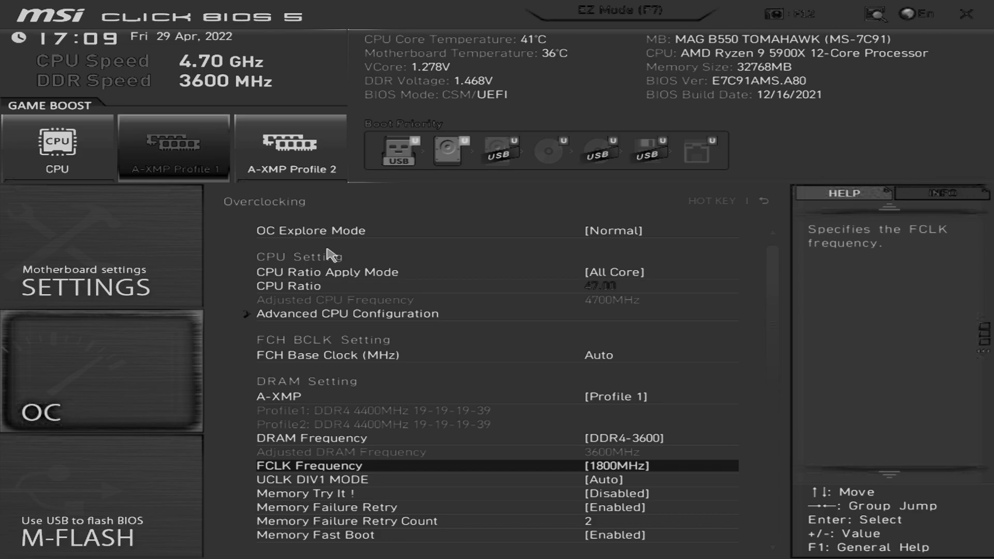
left_click(642, 439)
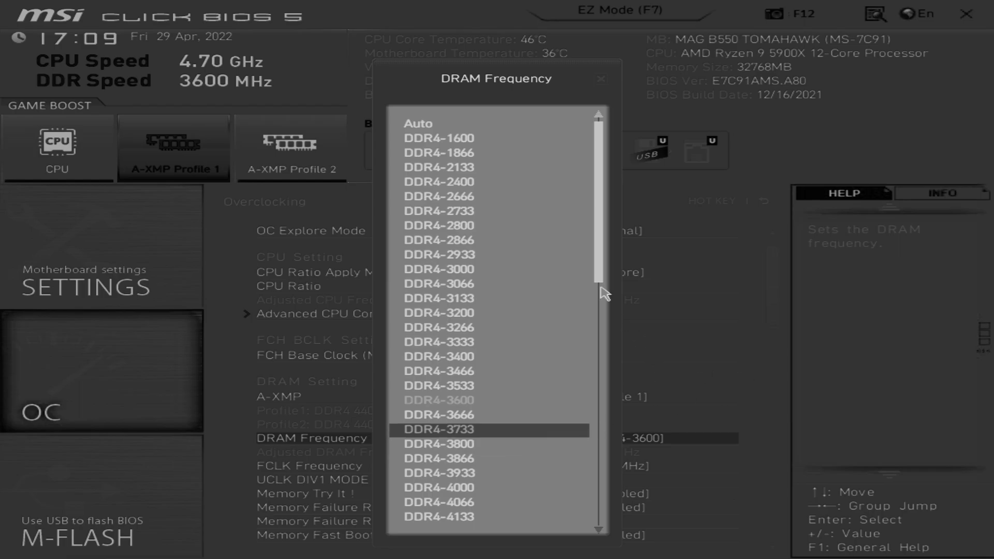
left_click(601, 79)
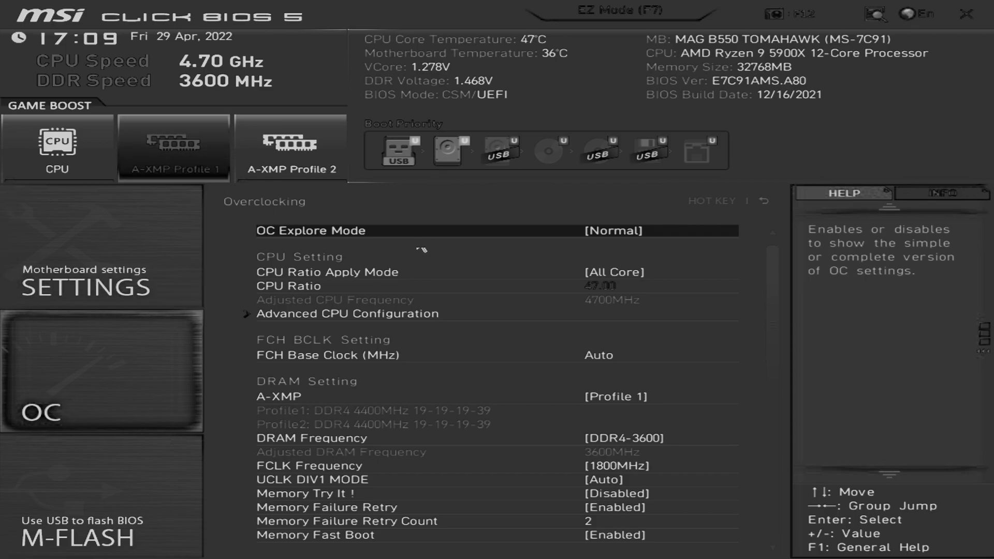
- Scroll past the DRAM settings to Voltage Setting and confirm DRAM Voltage reads 1.450 V
key("Down")
key("Down")
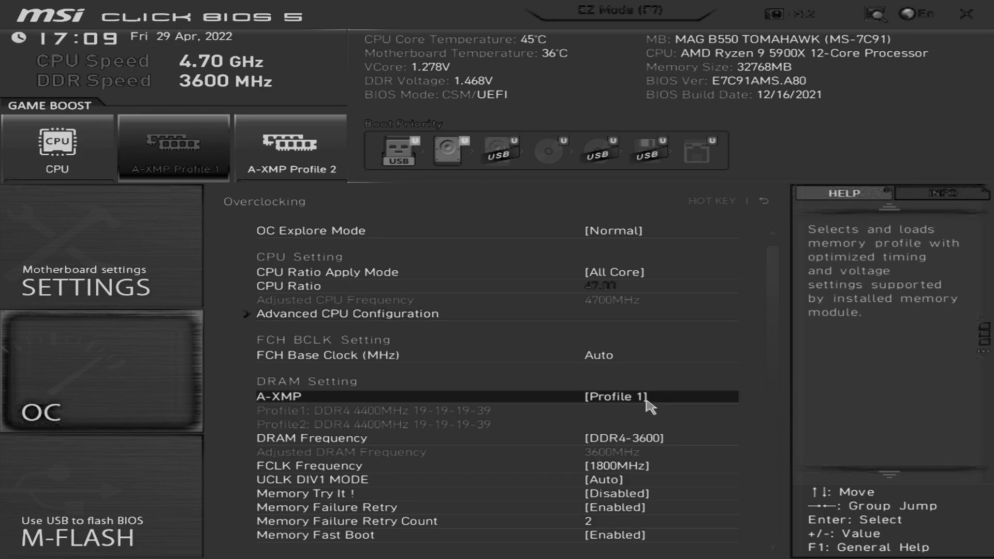
scroll(608, 476, "down", 3)
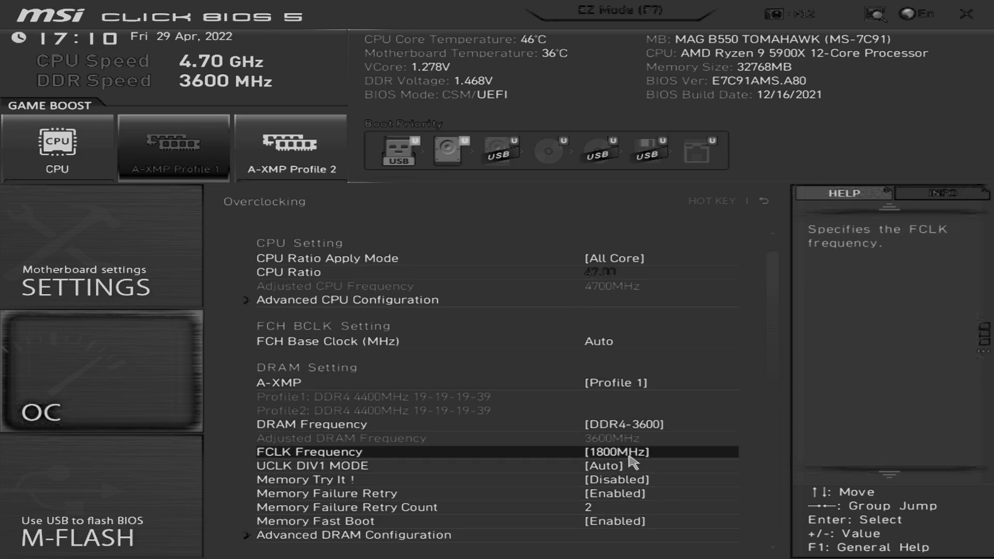
scroll(608, 474, "down", 5)
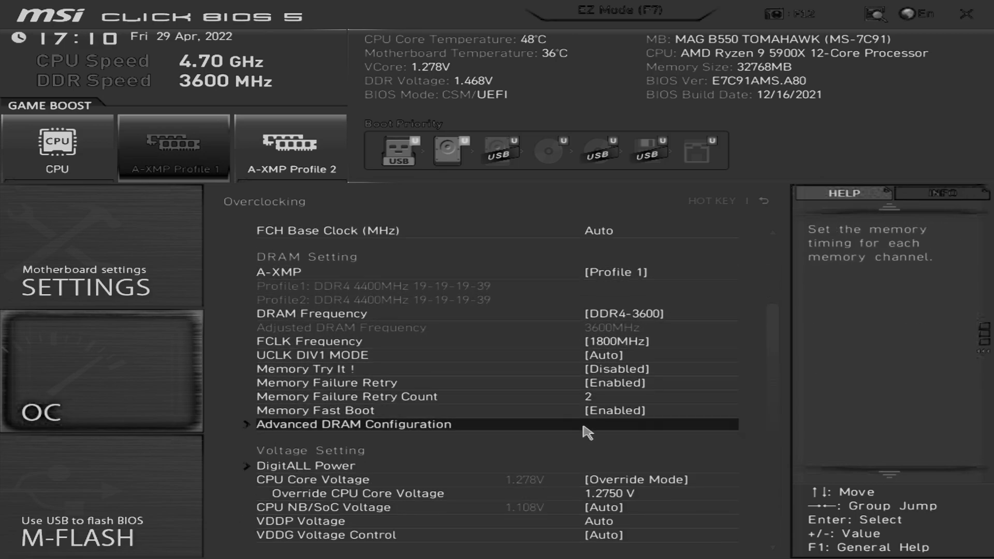
left_click(618, 397)
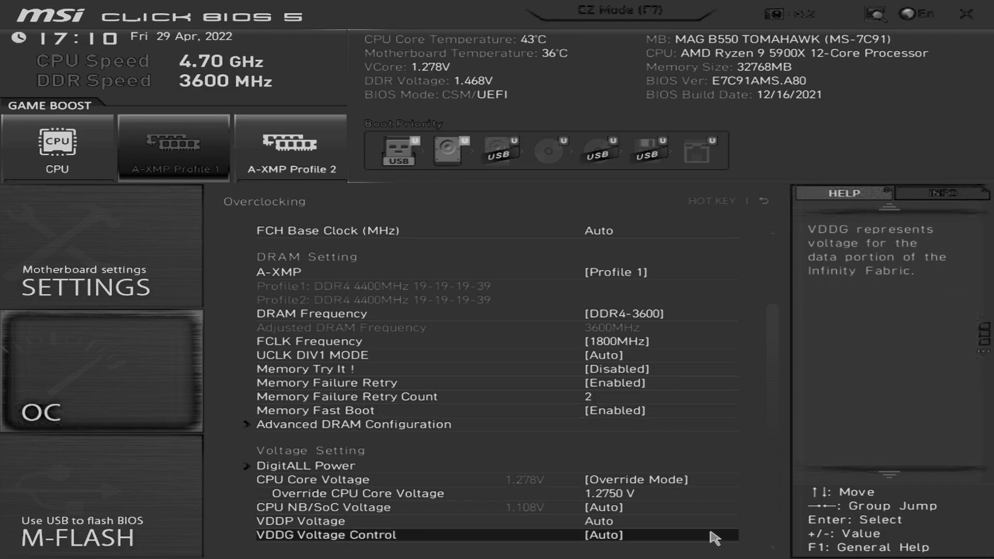
scroll(608, 445, "down", 2)
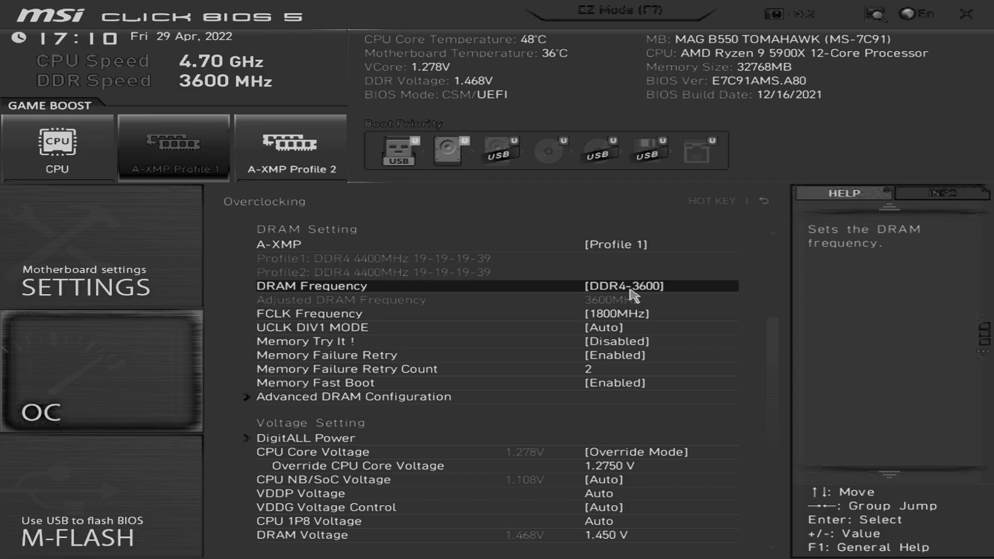
scroll(621, 363, "down", 4)
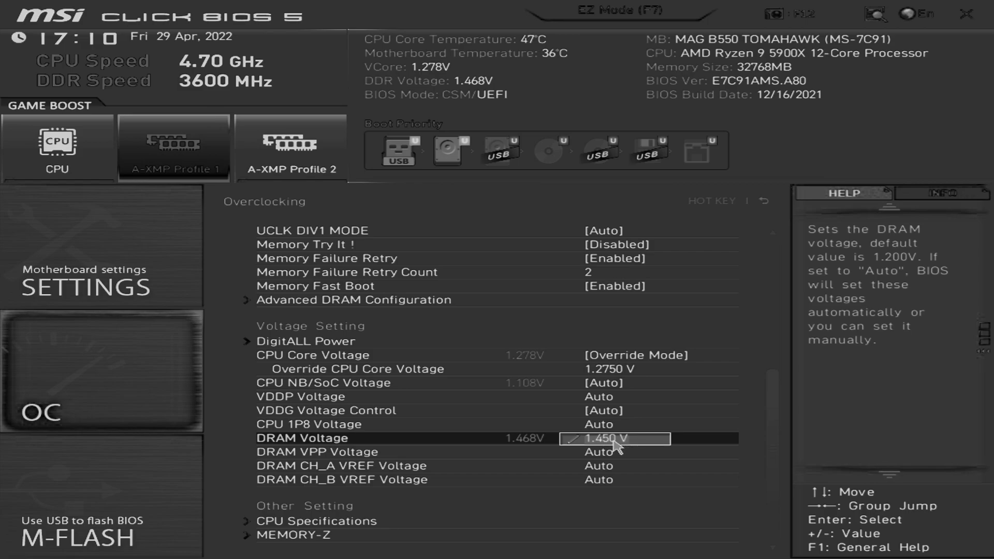
scroll(616, 445, "up", 5)
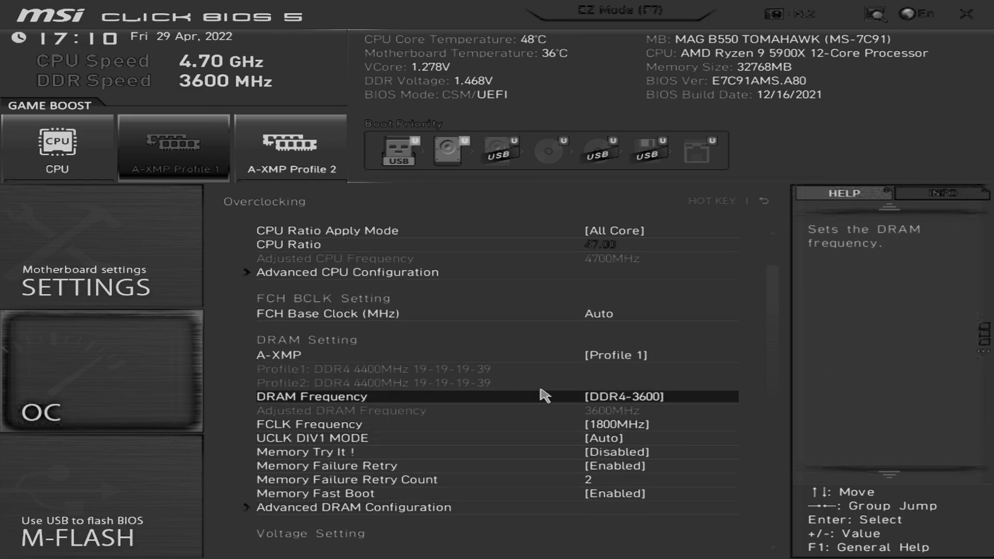
scroll(579, 393, "up", 1)
scroll(582, 394, "down", 3)
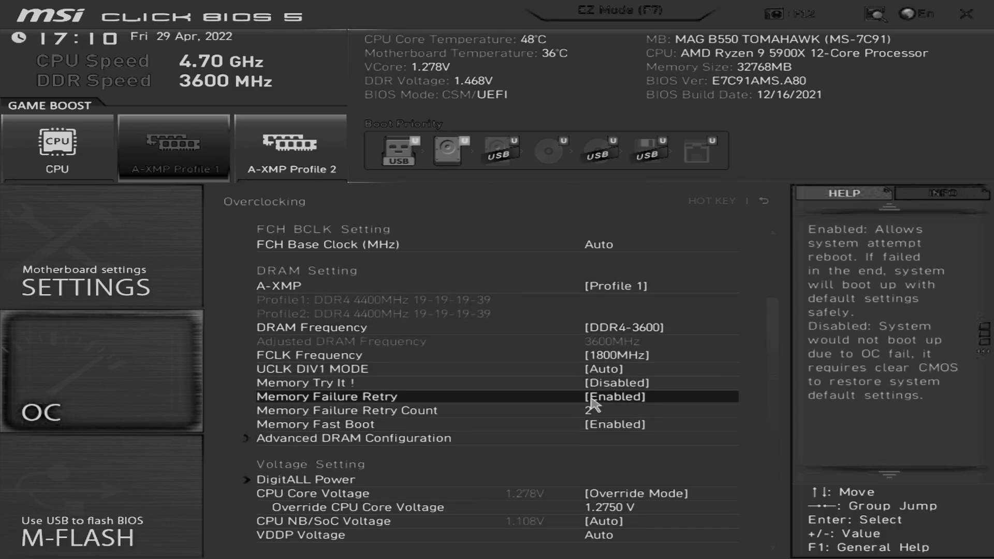
scroll(593, 405, "down", 3)
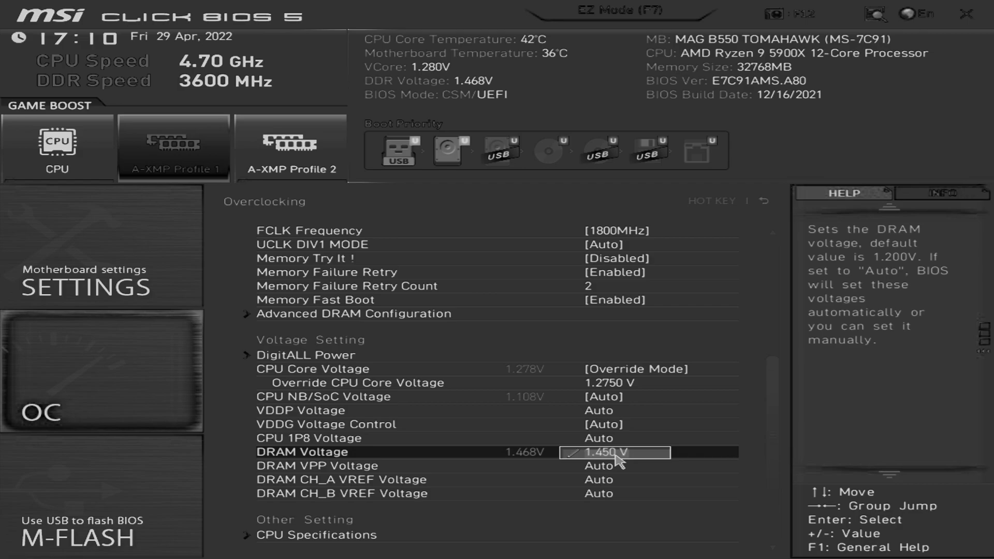
scroll(618, 460, "up", 6)
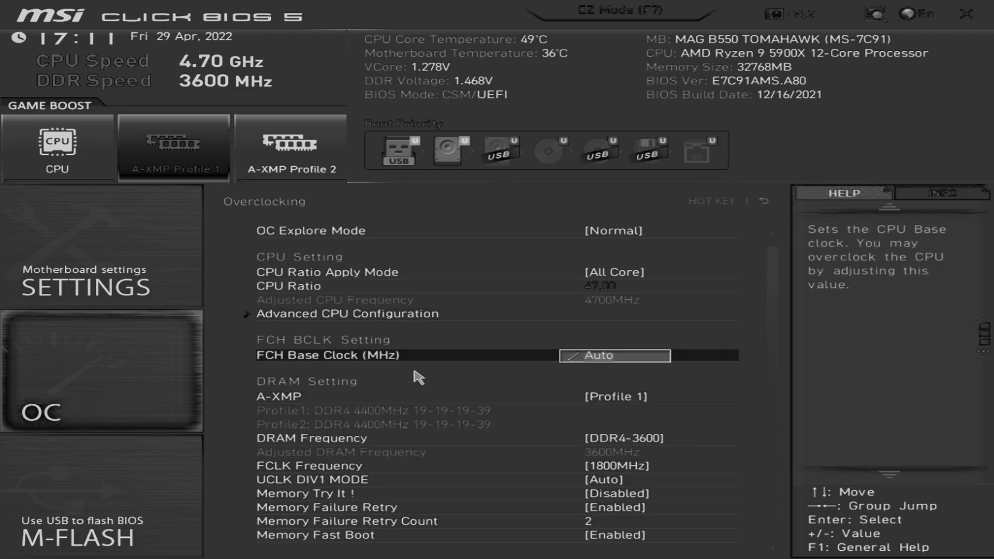
left_click(427, 503)
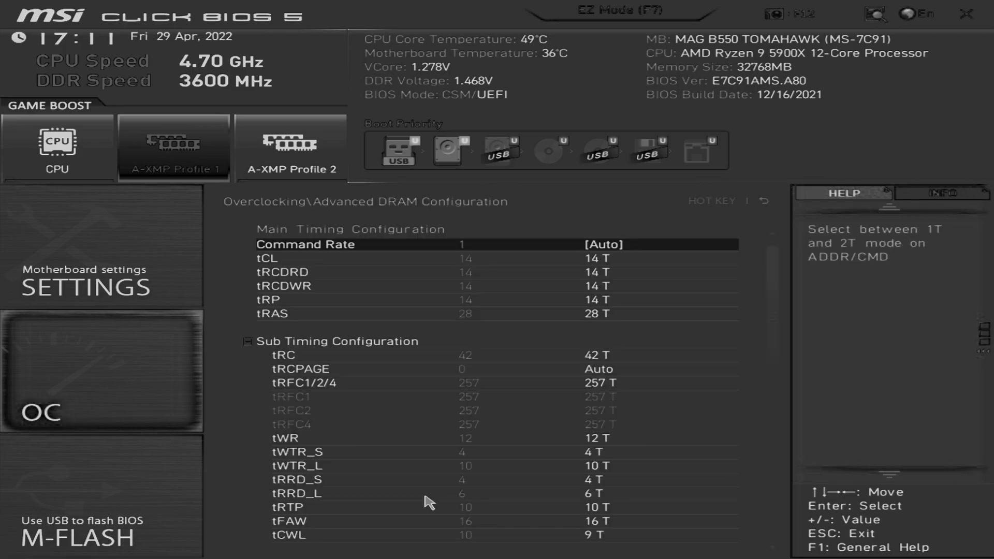